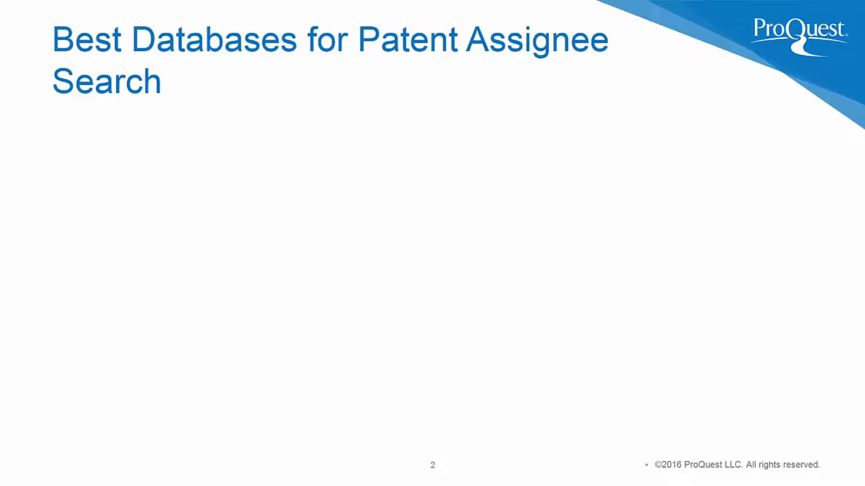
pyautogui.press('Right')
pyautogui.press('Right')
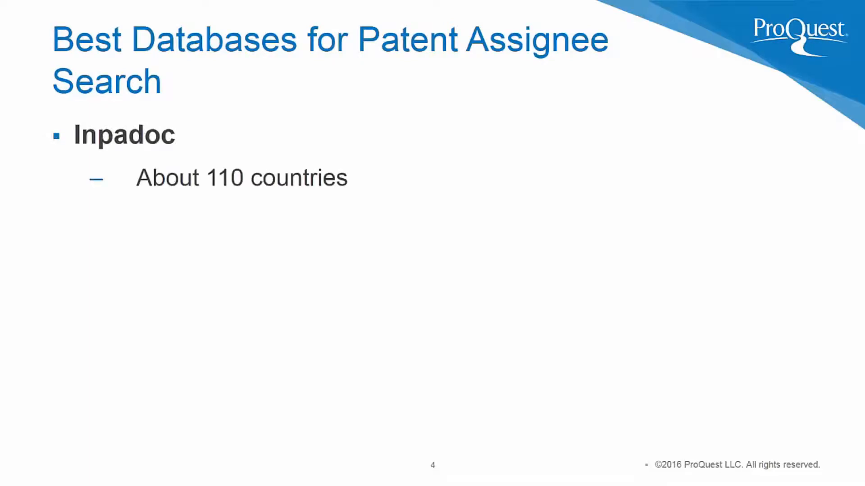
pyautogui.press('Right')
pyautogui.press('Right')
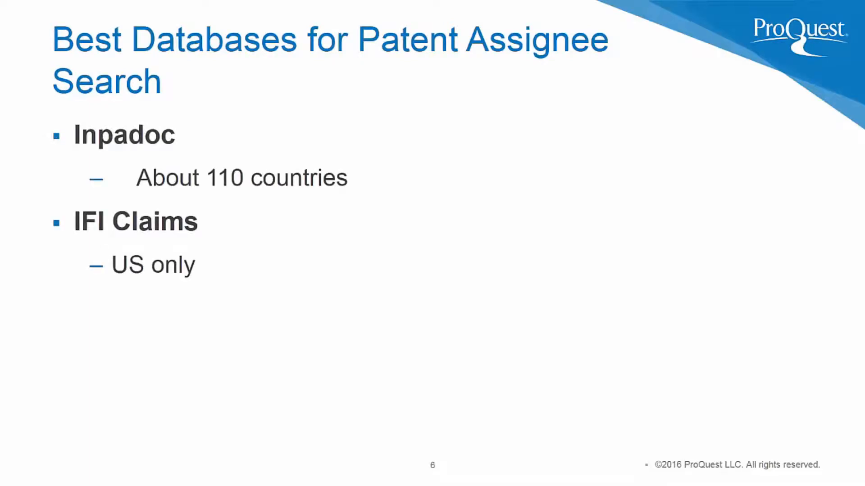
pyautogui.press('Right')
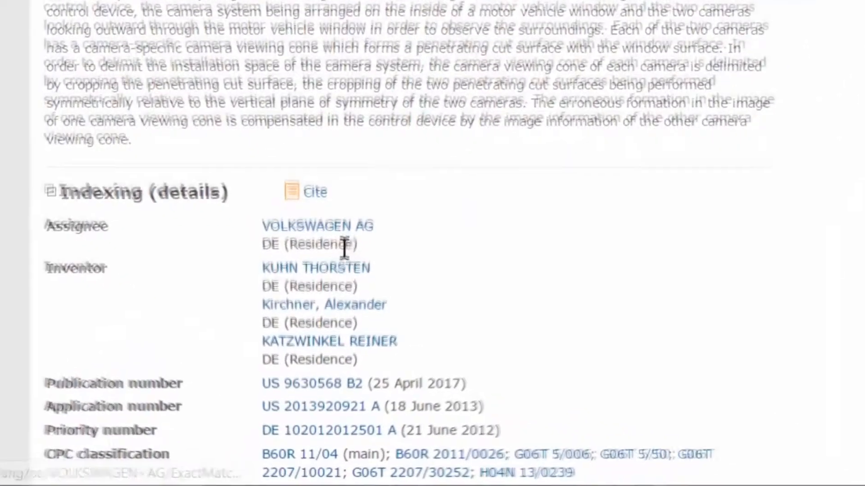
# Search for all patents of the exact assignee VOLKSWAGEN AG from the patent record's indexing details
pyautogui.click(319, 217)
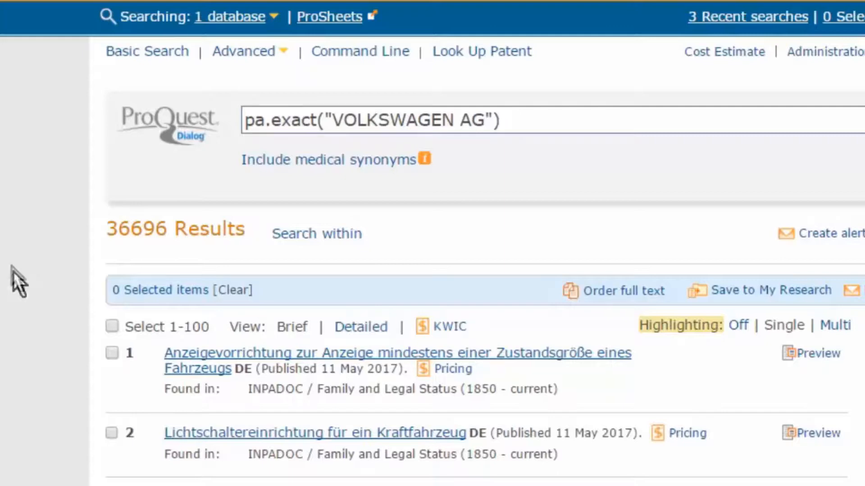
# Run a basic search for pa,pare(volkswagen) to cover both published and reassigned patent assignees
pyautogui.click(135, 55)
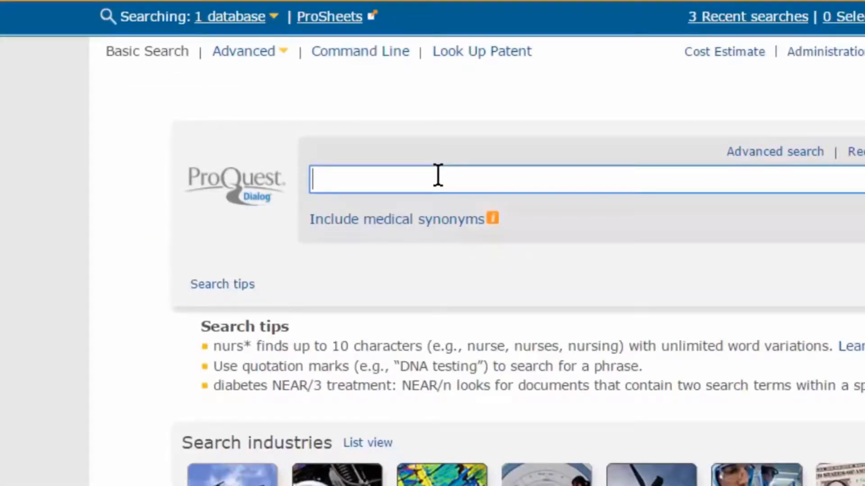
pyautogui.write('pa,')
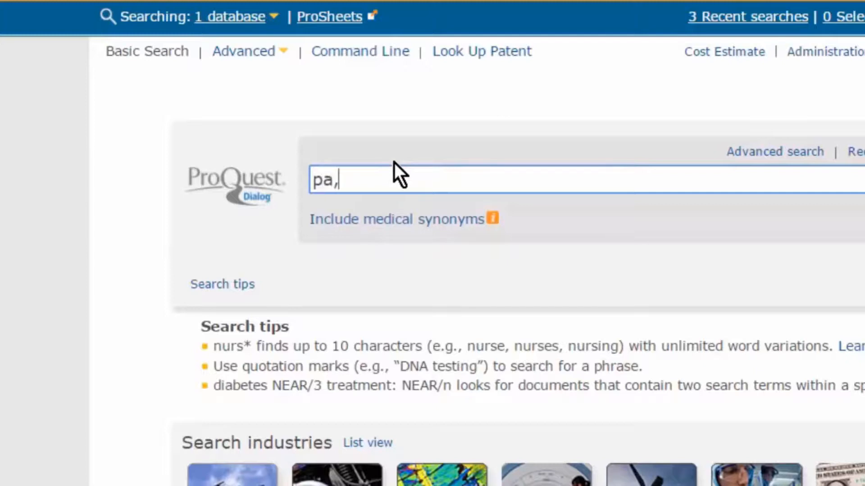
pyautogui.write('pare')
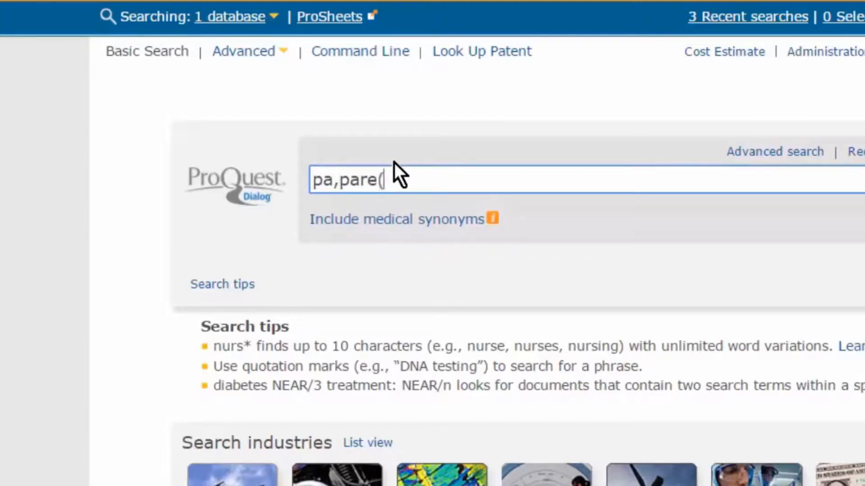
pyautogui.write('(v')
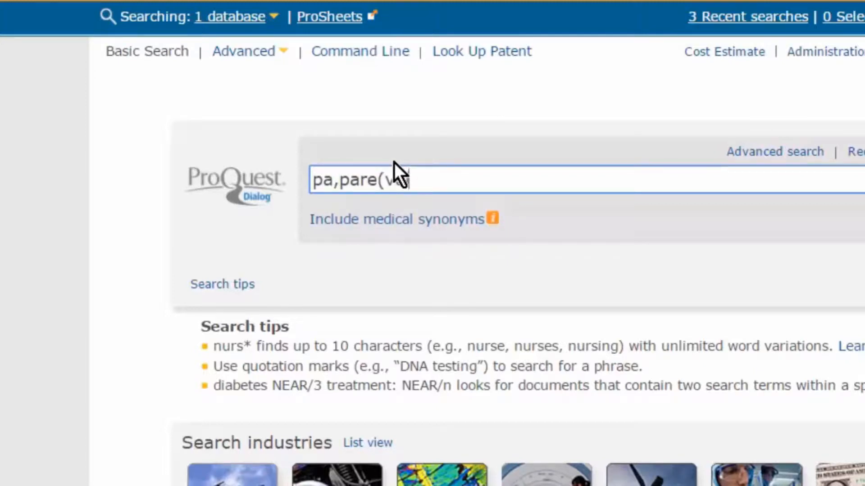
pyautogui.write('olkswagen)')
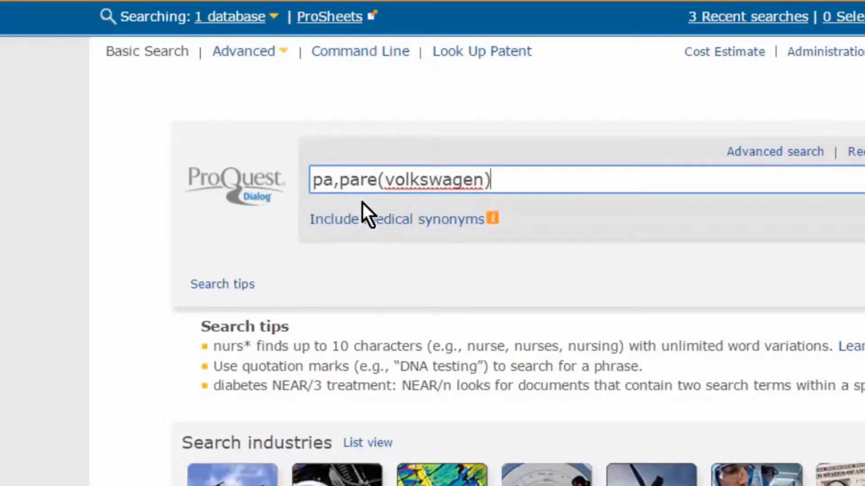
pyautogui.press('Return')
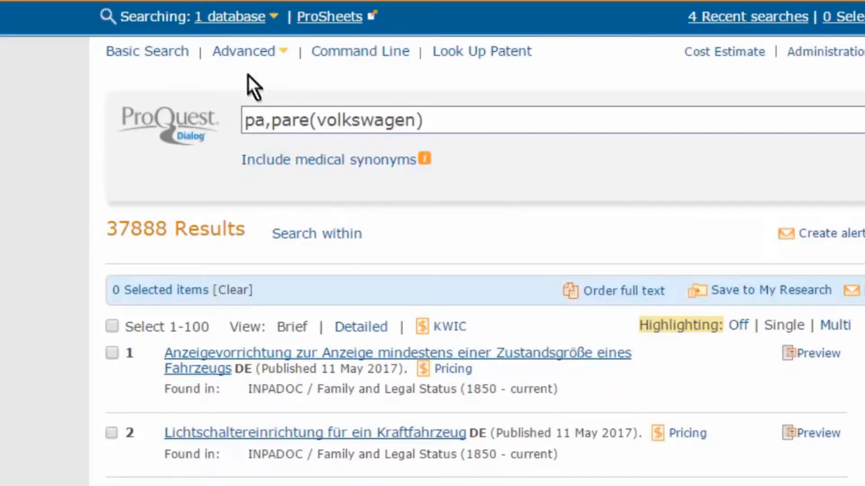
# Open the advanced search form and set the first row's field to Patent assignee (as published) — PA
pyautogui.moveTo(243, 55)
pyautogui.click(284, 78)
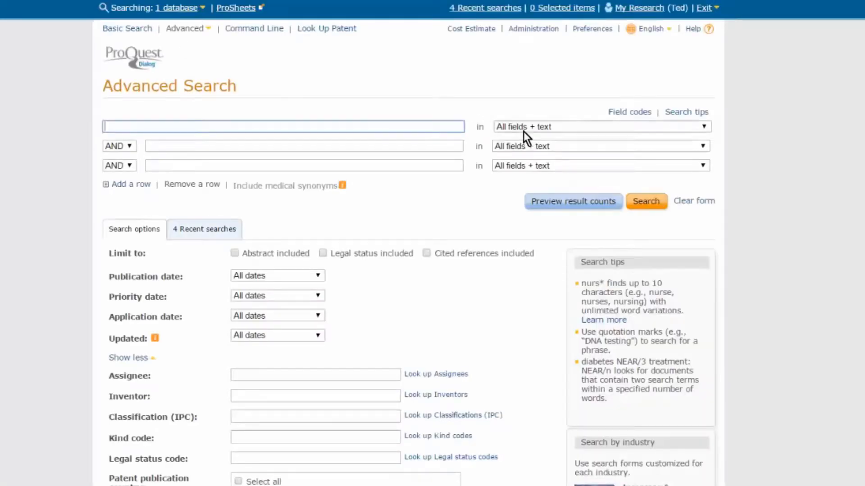
pyautogui.click(523, 130)
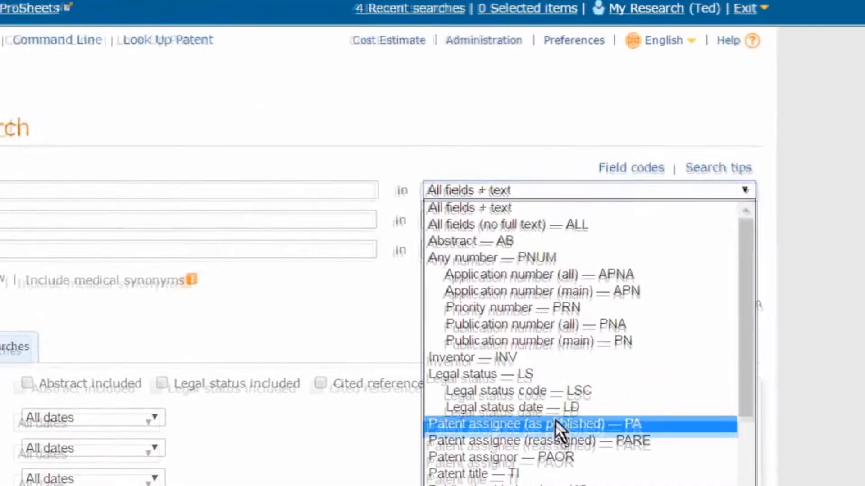
pyautogui.click(566, 279)
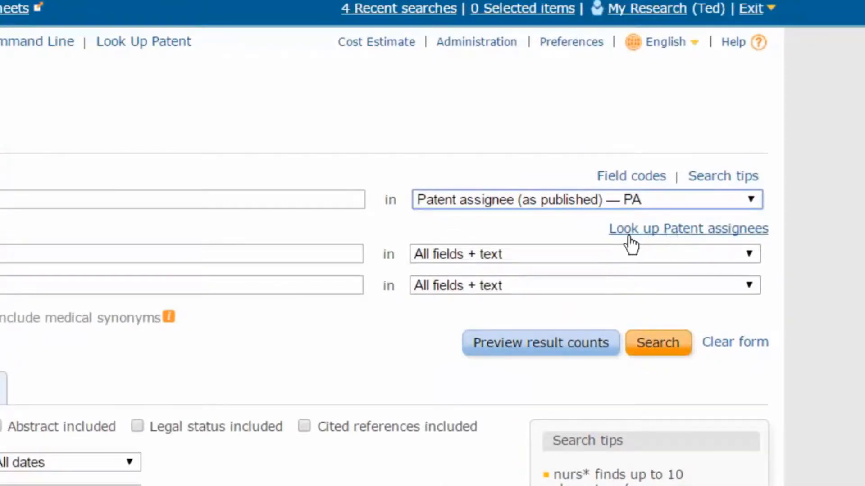
# Look up patent assignees containing volkswagen for the first search row
pyautogui.click(647, 234)
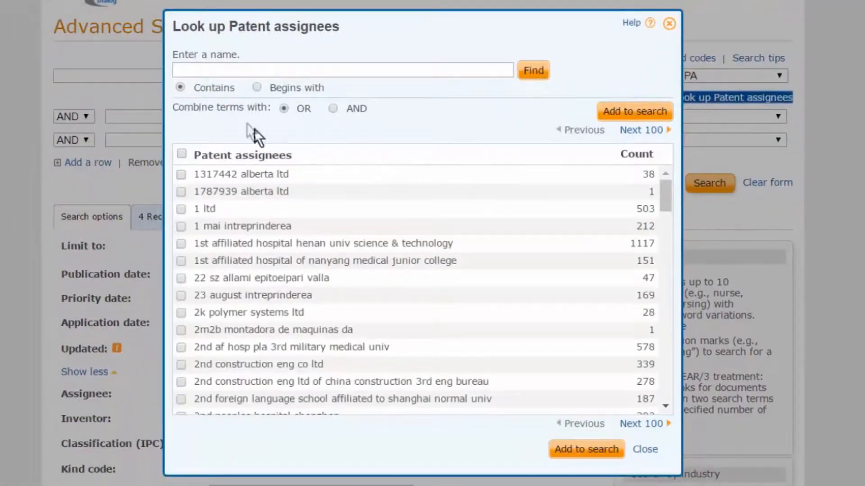
pyautogui.click(211, 72)
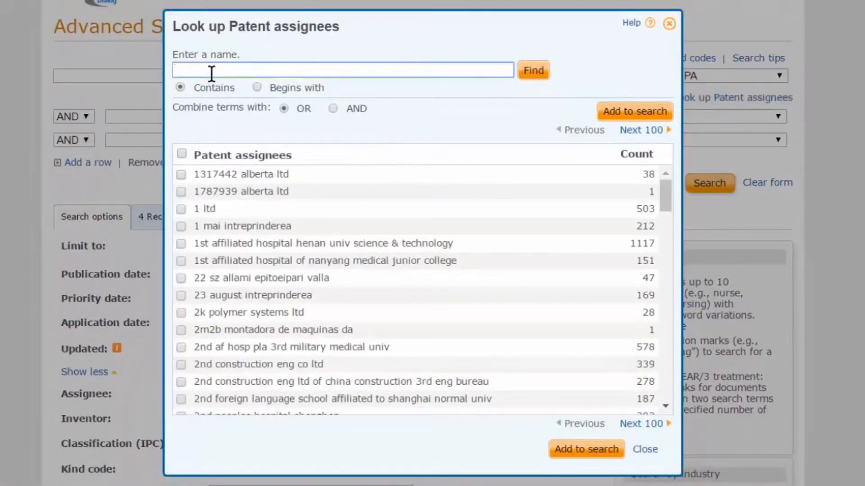
pyautogui.write('vo')
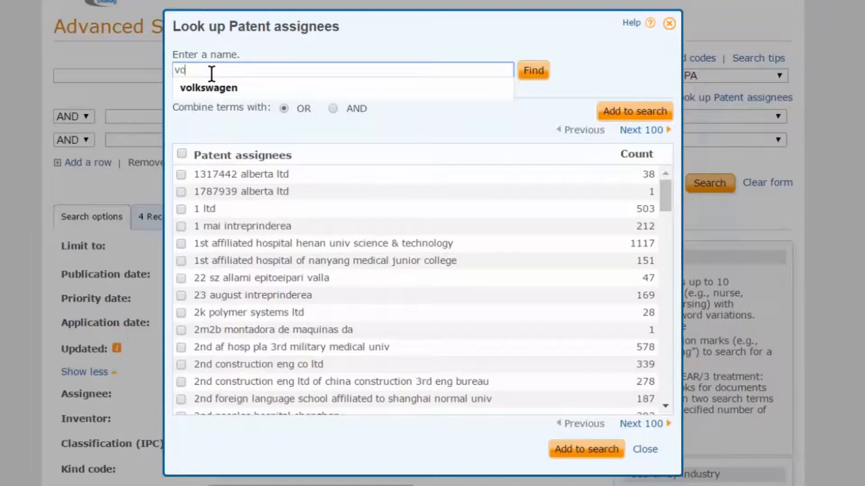
pyautogui.write('lkswagen')
pyautogui.click(197, 92)
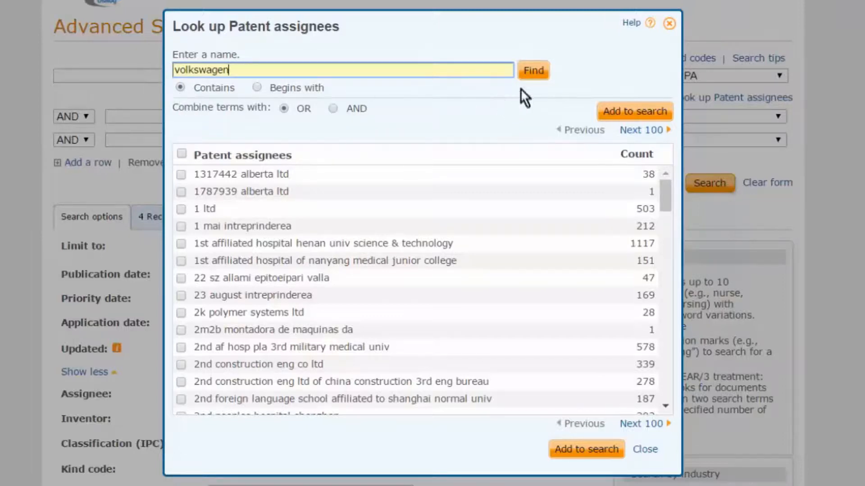
pyautogui.click(531, 71)
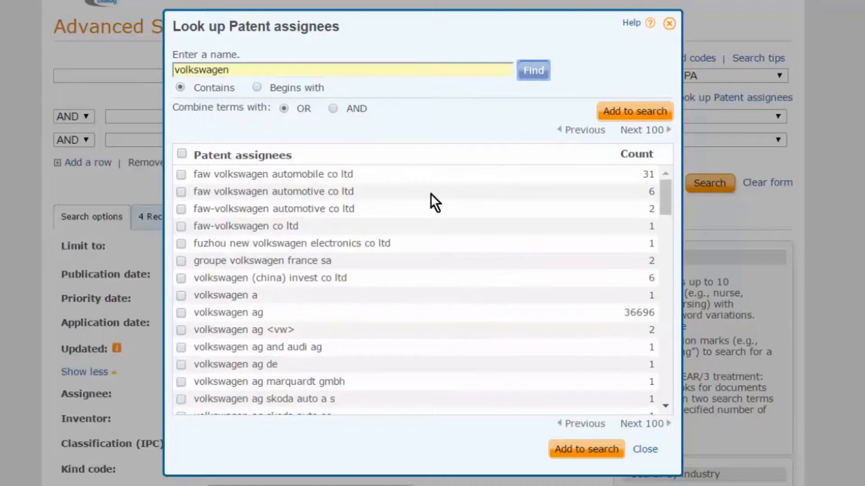
# Select all the found patent assignees except the volkswagendienst entry and add them to the search
pyautogui.click(182, 154)
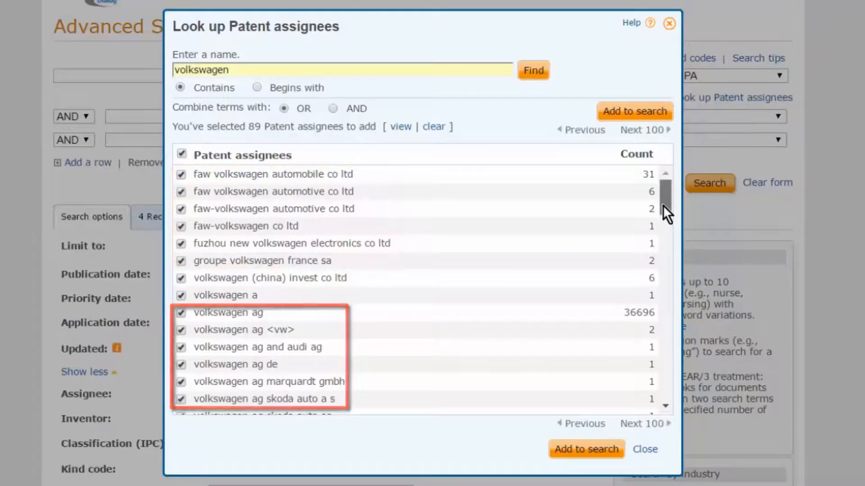
pyautogui.moveTo(662, 204); pyautogui.dragTo(664, 238)
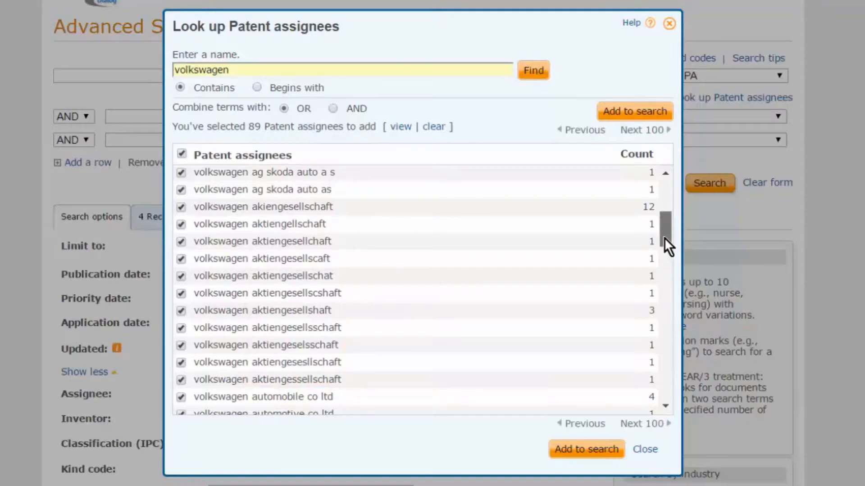
pyautogui.moveTo(664, 238); pyautogui.dragTo(656, 406)
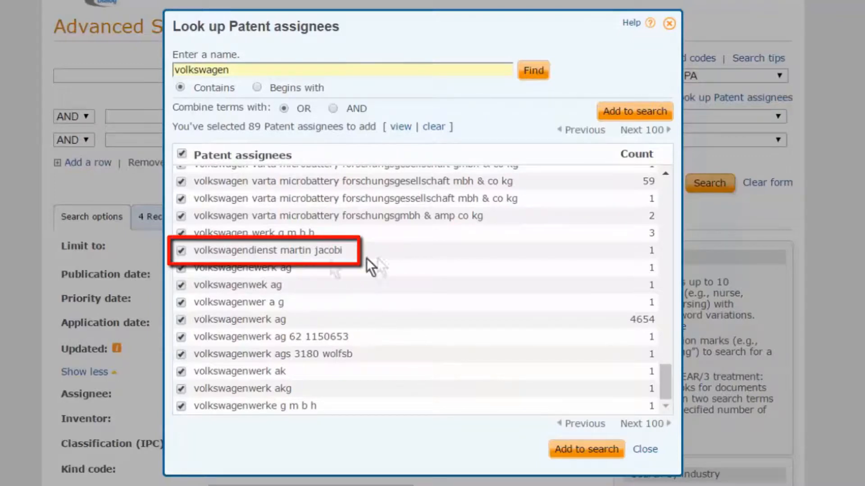
pyautogui.click(181, 250)
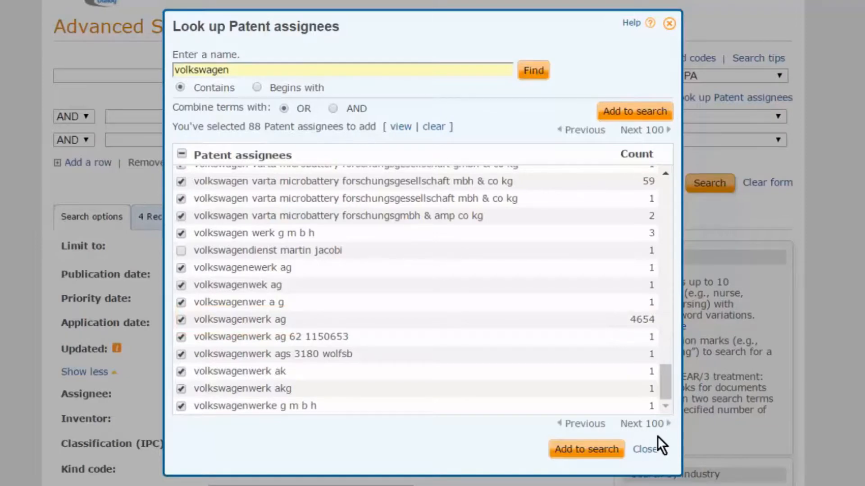
pyautogui.click(584, 450)
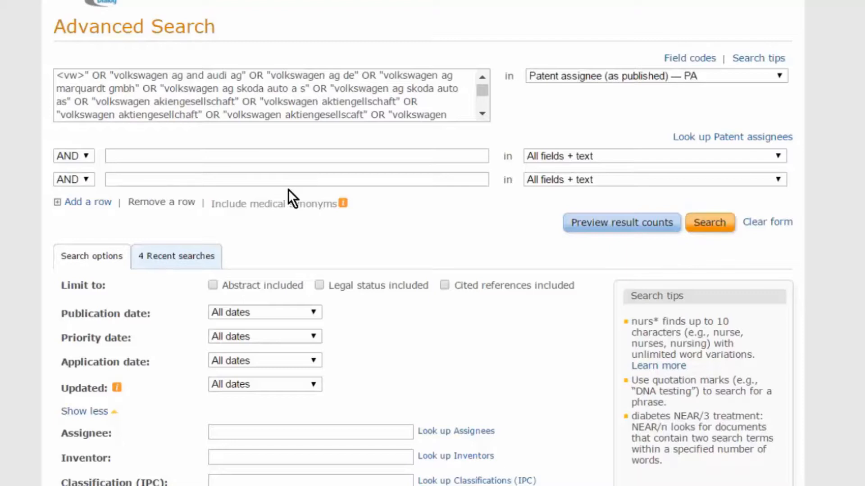
# Set the second row's field to Patent assignee (reassigned) — PARE and look up new assignees containing volkswagen
pyautogui.click(775, 155)
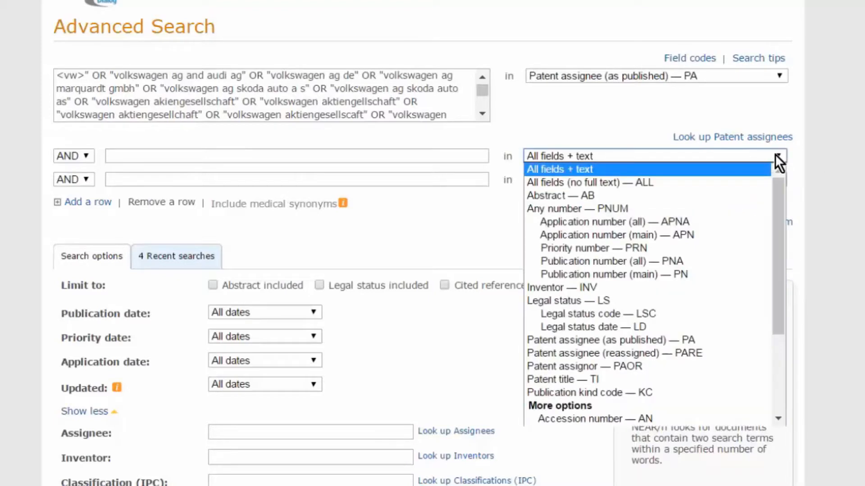
pyautogui.click(677, 353)
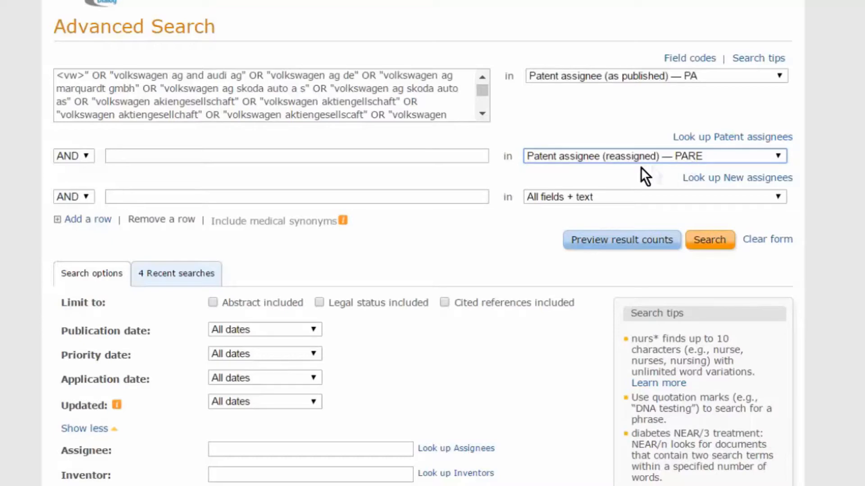
pyautogui.click(697, 180)
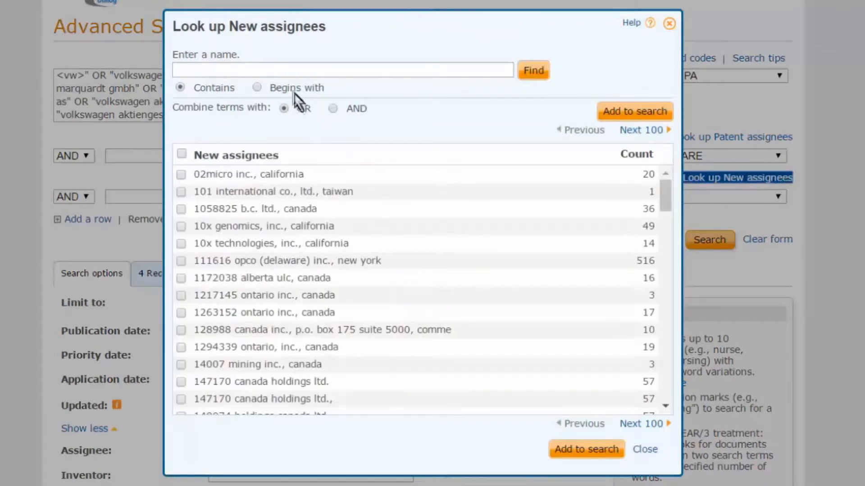
pyautogui.click(276, 74)
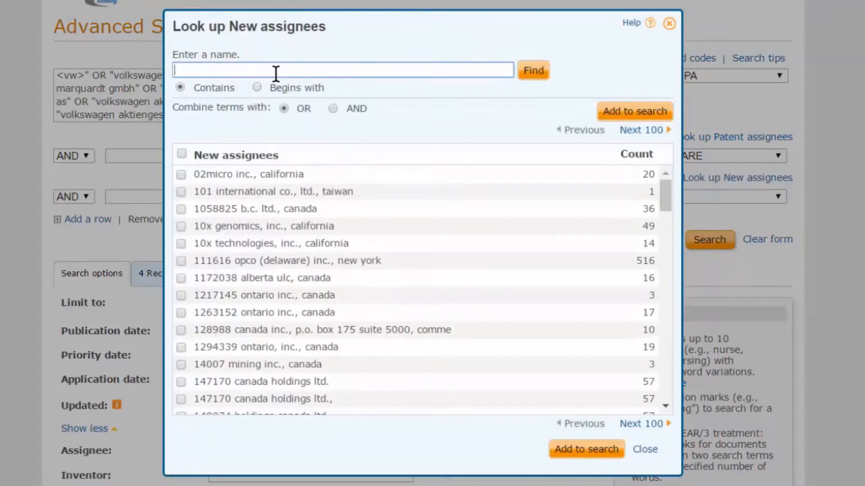
pyautogui.write('volkswagen')
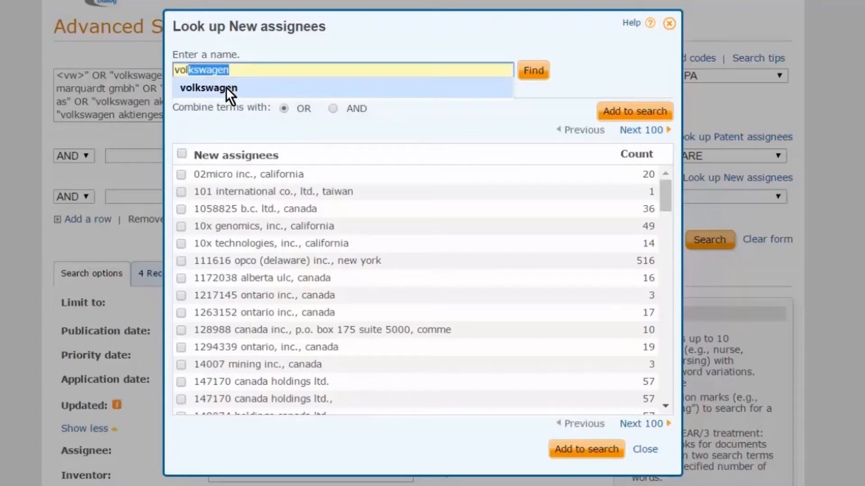
pyautogui.click(226, 87)
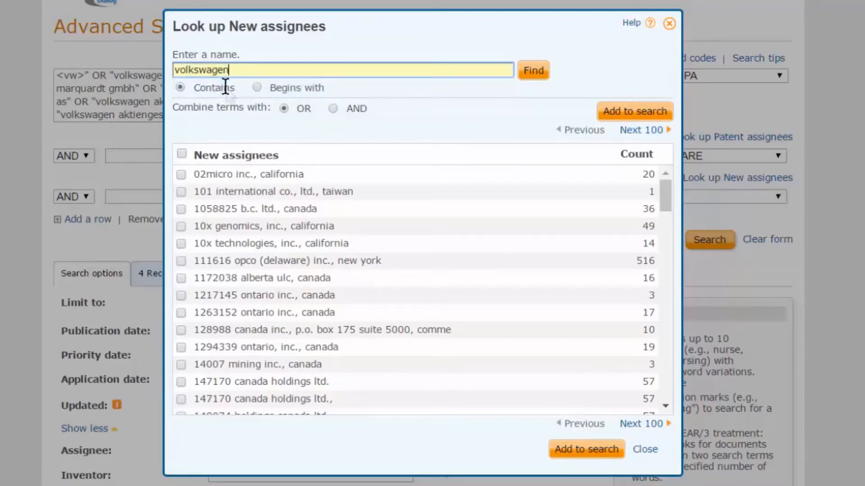
pyautogui.click(534, 71)
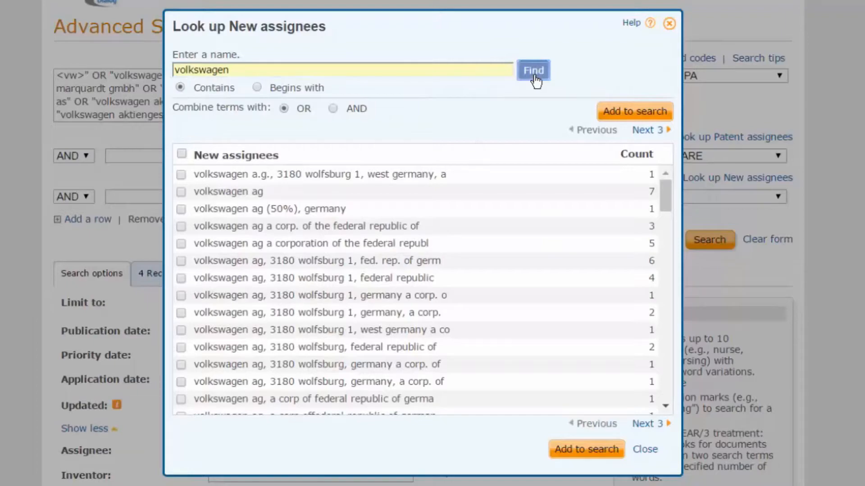
# Select all the found new assignees on both result pages and add them to the search
pyautogui.moveTo(664, 202); pyautogui.dragTo(642, 207)
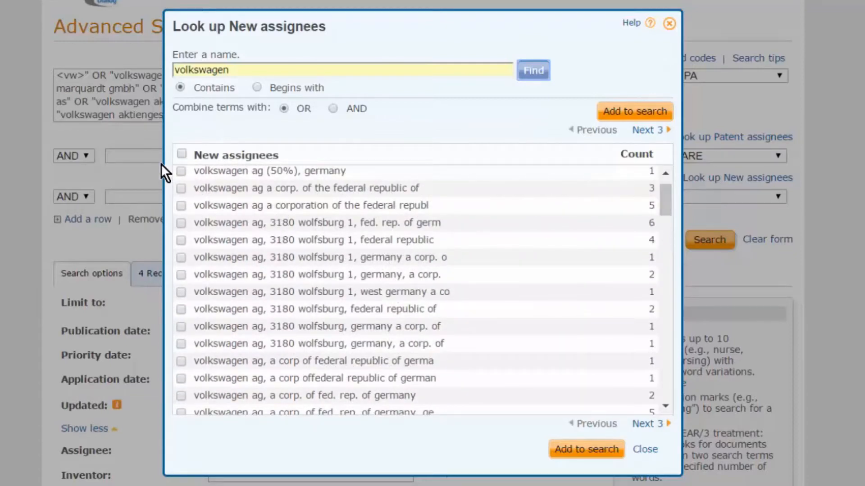
pyautogui.click(181, 153)
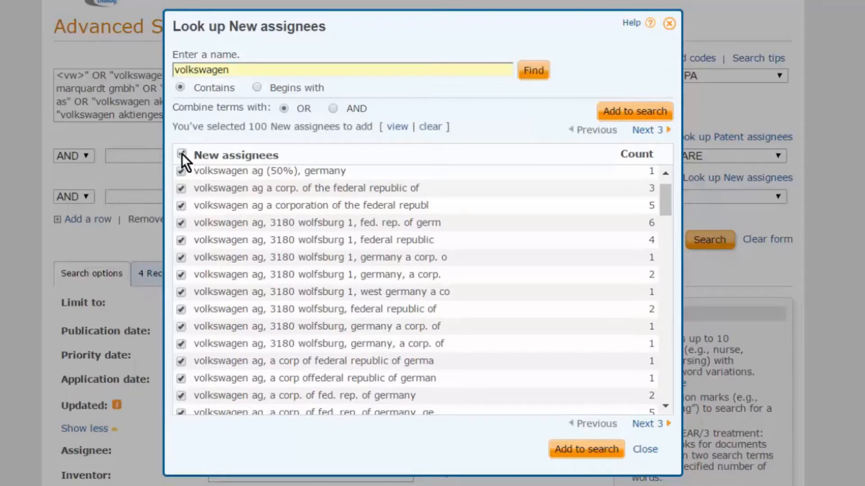
pyautogui.click(646, 424)
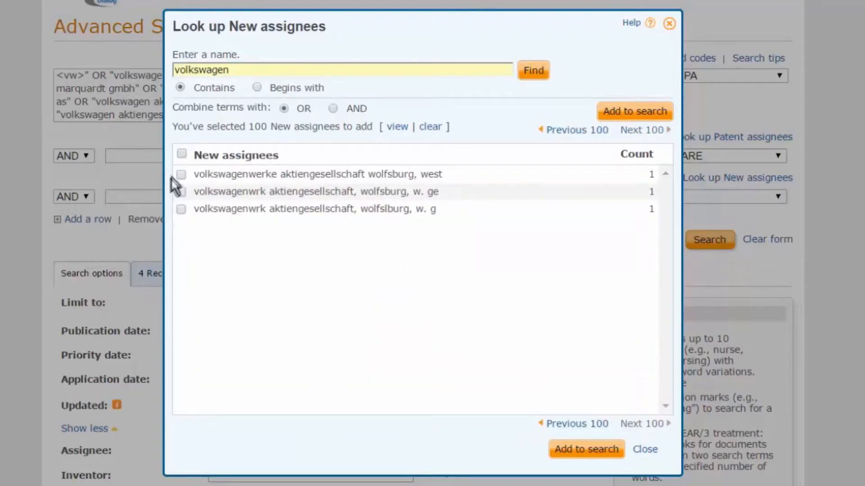
pyautogui.click(181, 155)
pyautogui.click(575, 451)
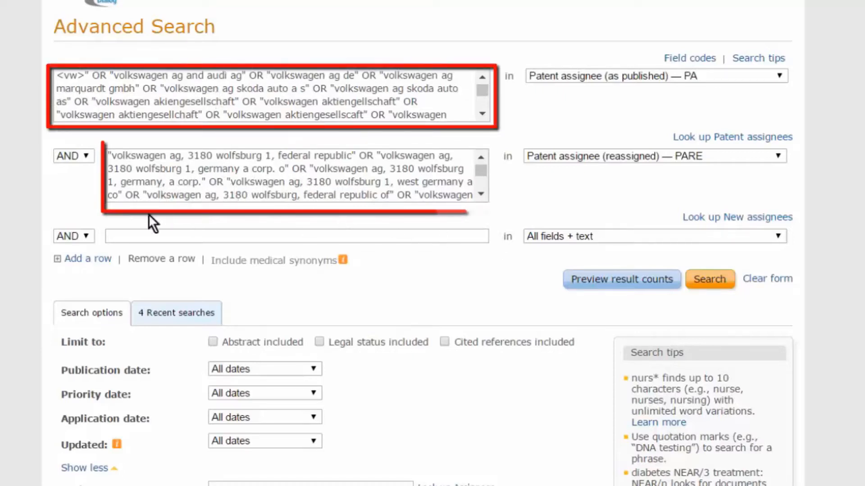
# Combine the published and reassigned assignee rows with OR and run the search
pyautogui.click(85, 157)
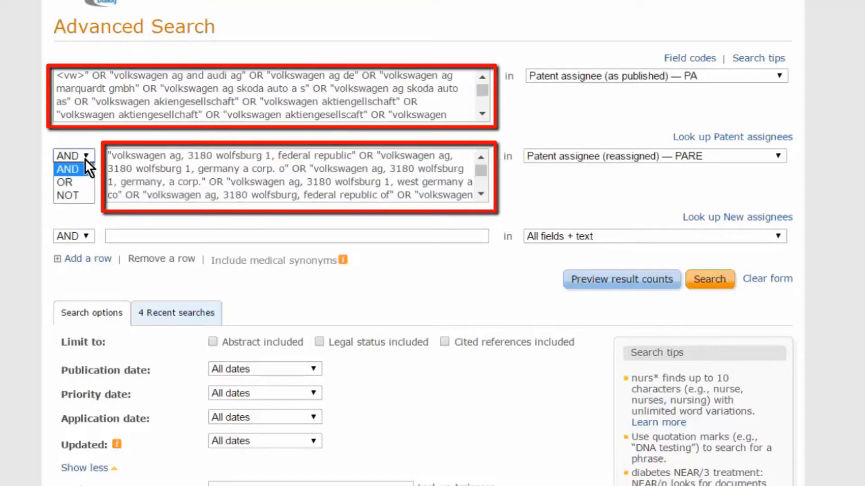
pyautogui.click(75, 181)
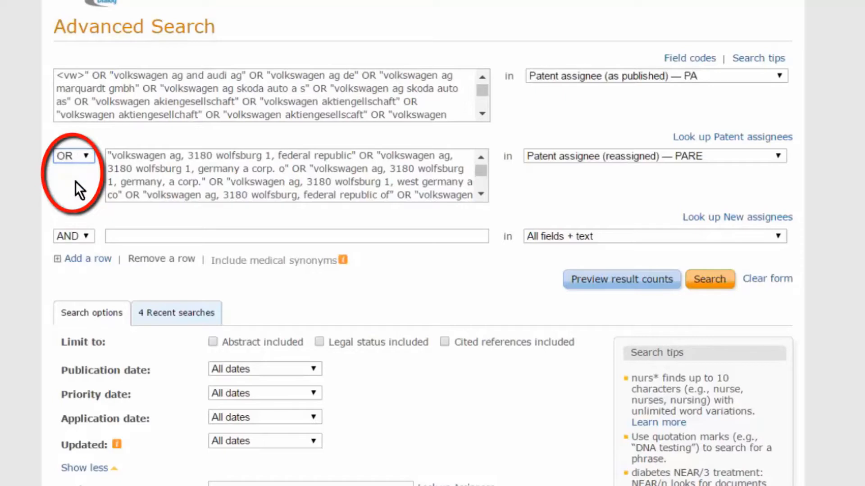
pyautogui.click(710, 284)
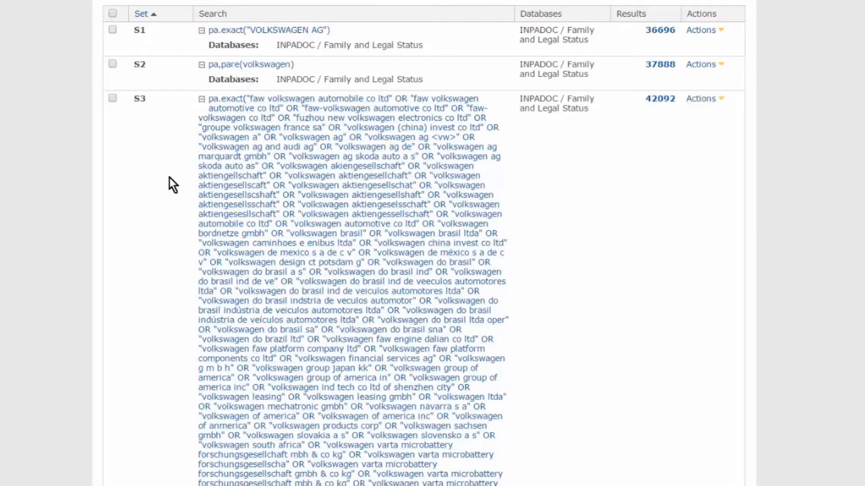
# Review the full query of set S3 in the recent searches, covering its published and reassigned assignee name variants
pyautogui.scroll(-10, 170, 177)
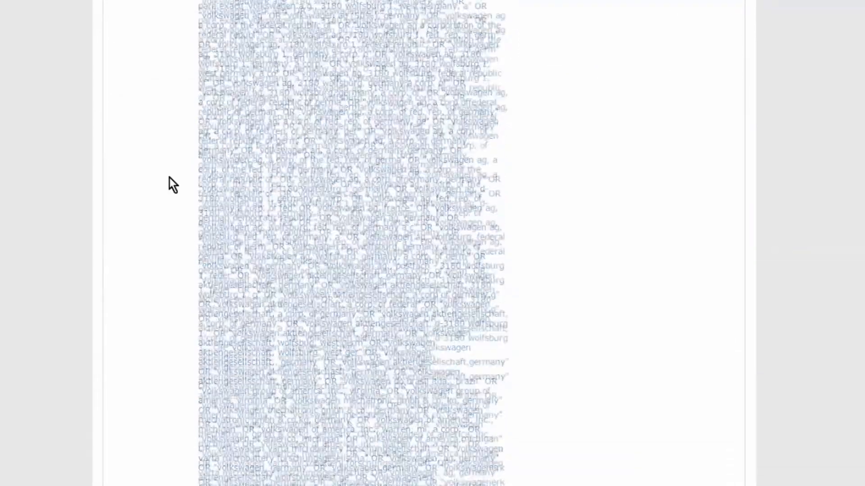
pyautogui.scroll(-6, 170, 177)
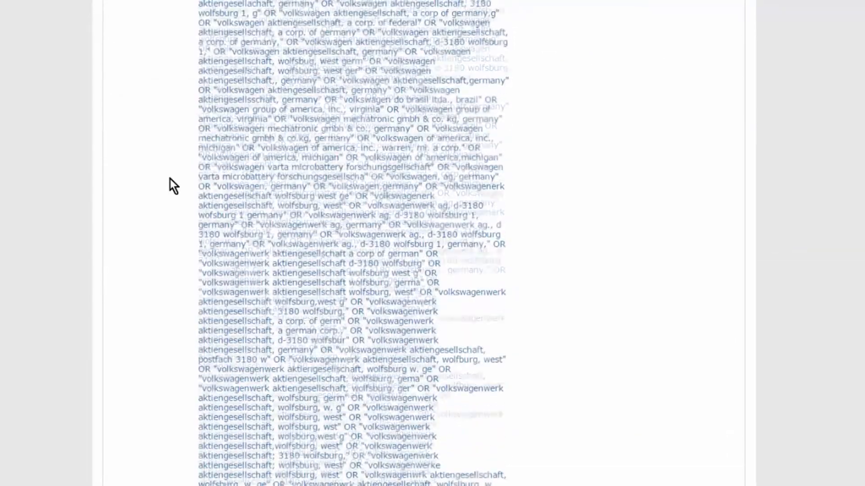
pyautogui.scroll(-3, 169, 179)
pyautogui.scroll(3, 170, 179)
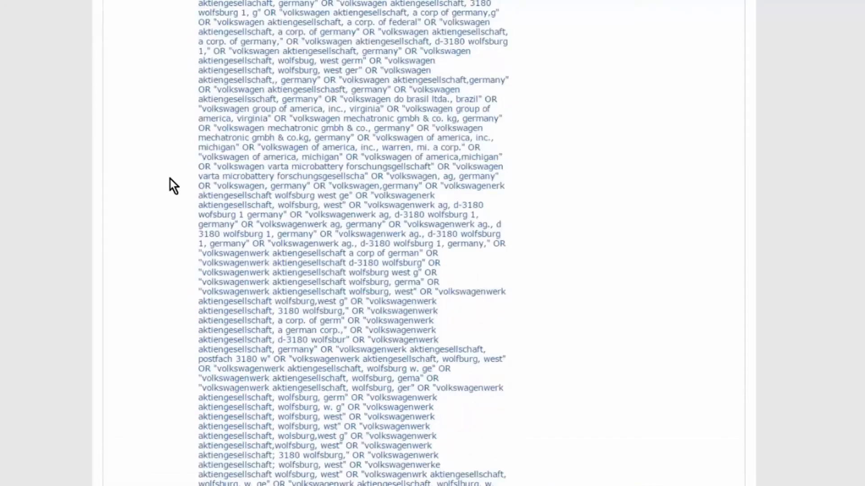
pyautogui.scroll(7, 169, 179)
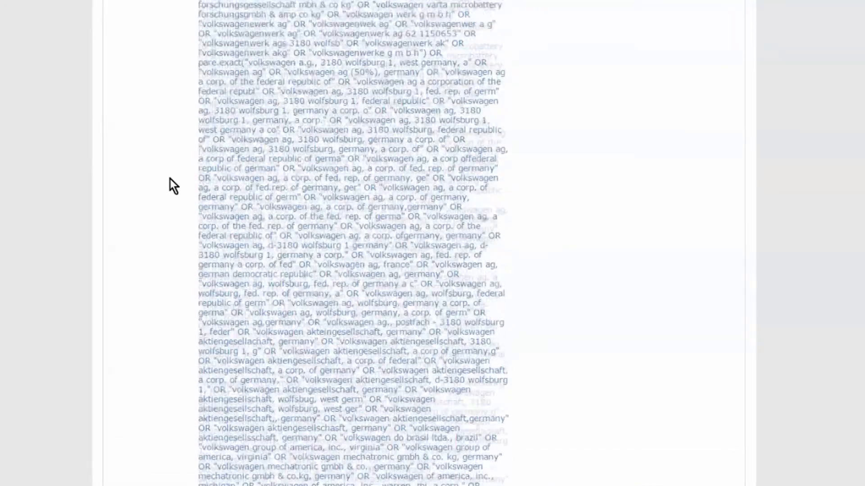
pyautogui.scroll(10, 169, 179)
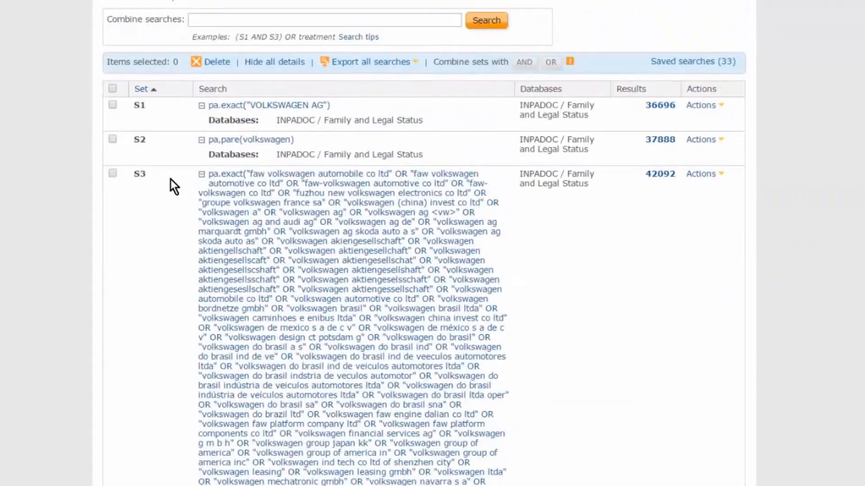